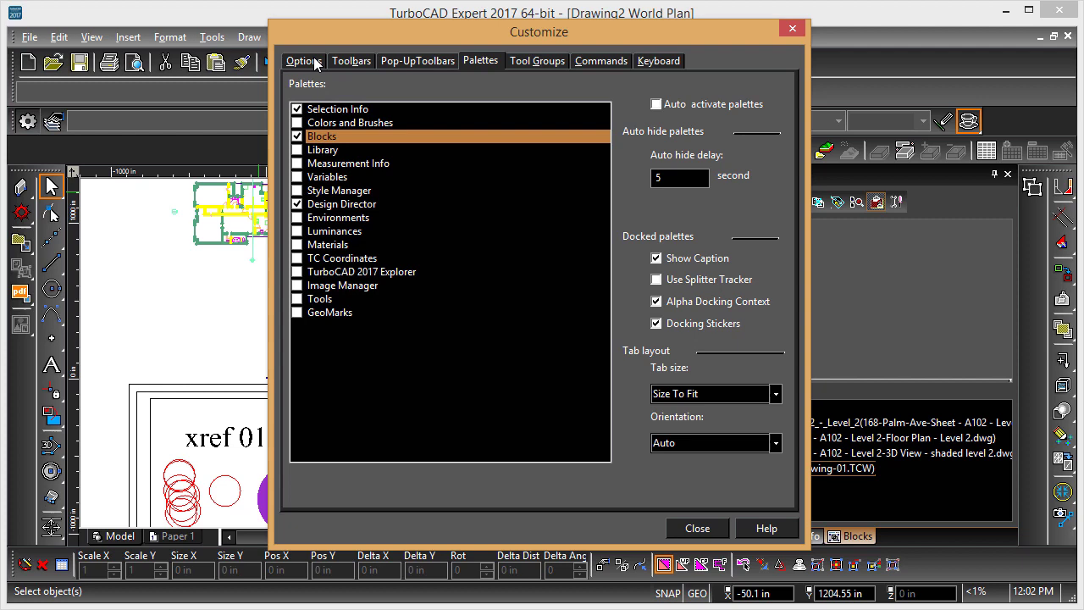
Step: Set the default workspace style to LTE workspace in the customization options and close the dialog
{"action": "left_click", "coordinate": [304, 61]}
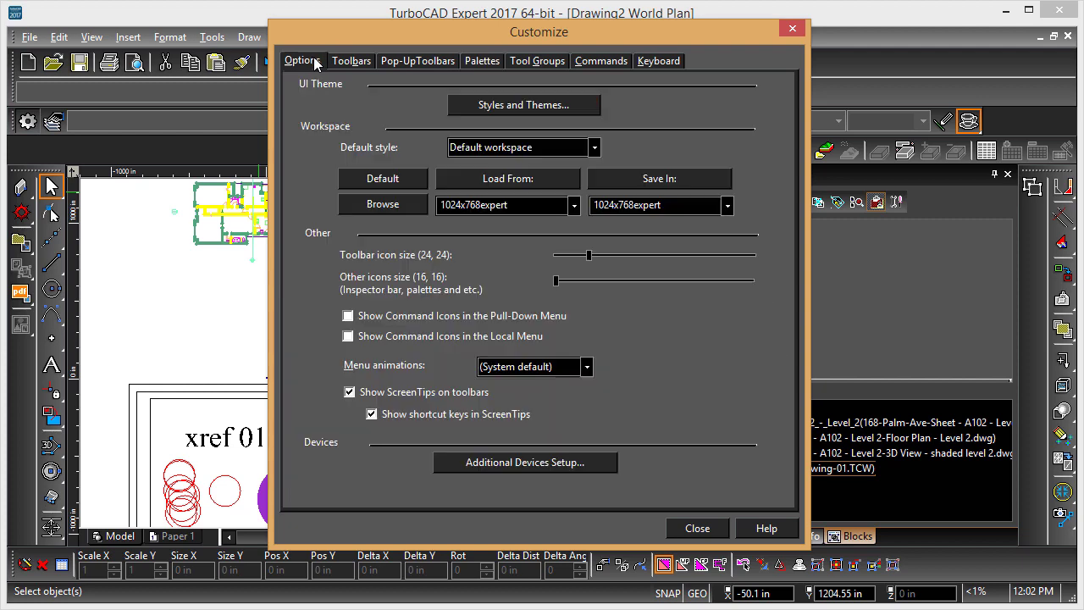
{"action": "left_click", "coordinate": [594, 149]}
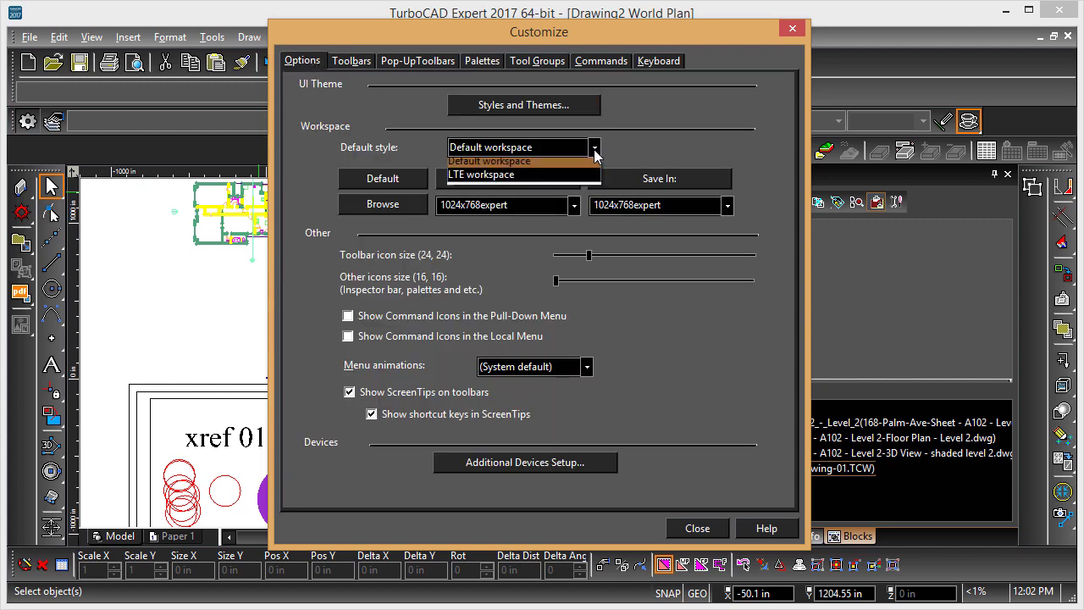
{"action": "left_click", "coordinate": [544, 178]}
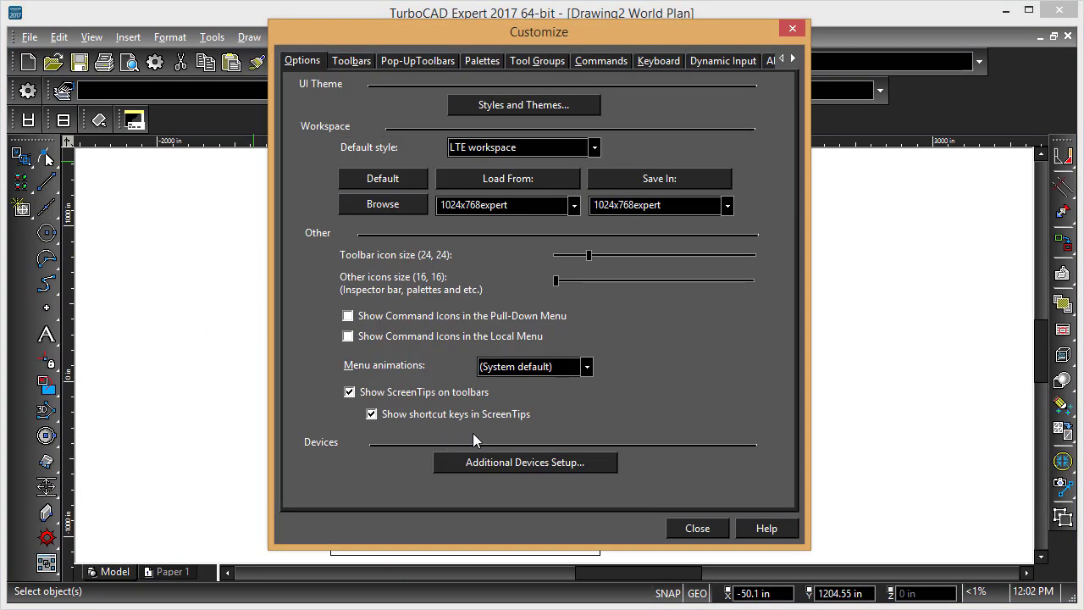
{"action": "left_click", "coordinate": [696, 528]}
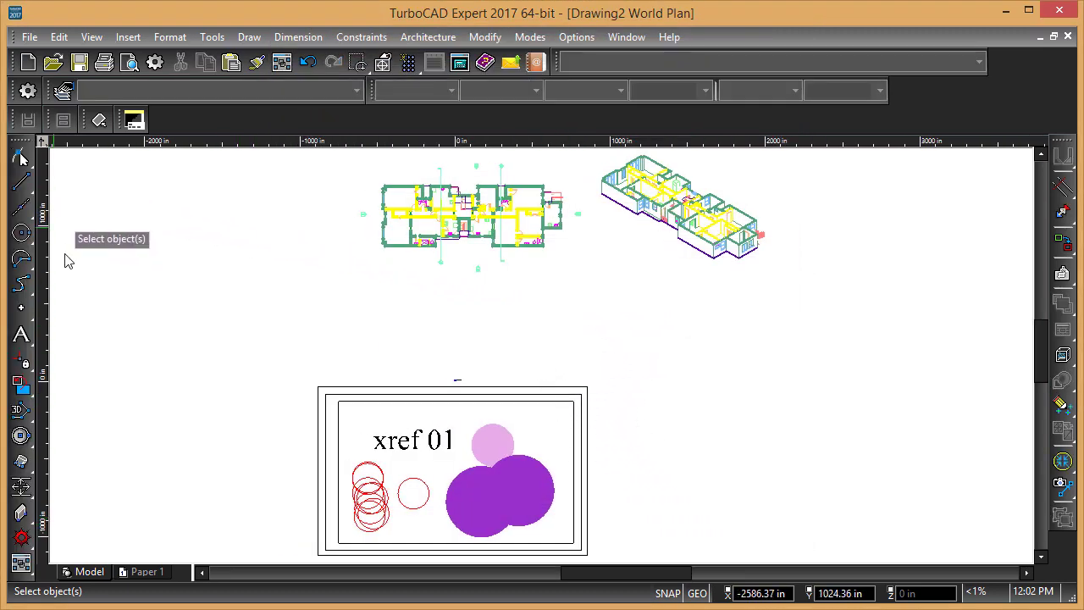
Step: Draw a closed, self-crossing four-segment line shape between the floor plan and the xref 01 frame
{"action": "left_click", "coordinate": [22, 180]}
{"action": "left_click", "coordinate": [227, 298]}
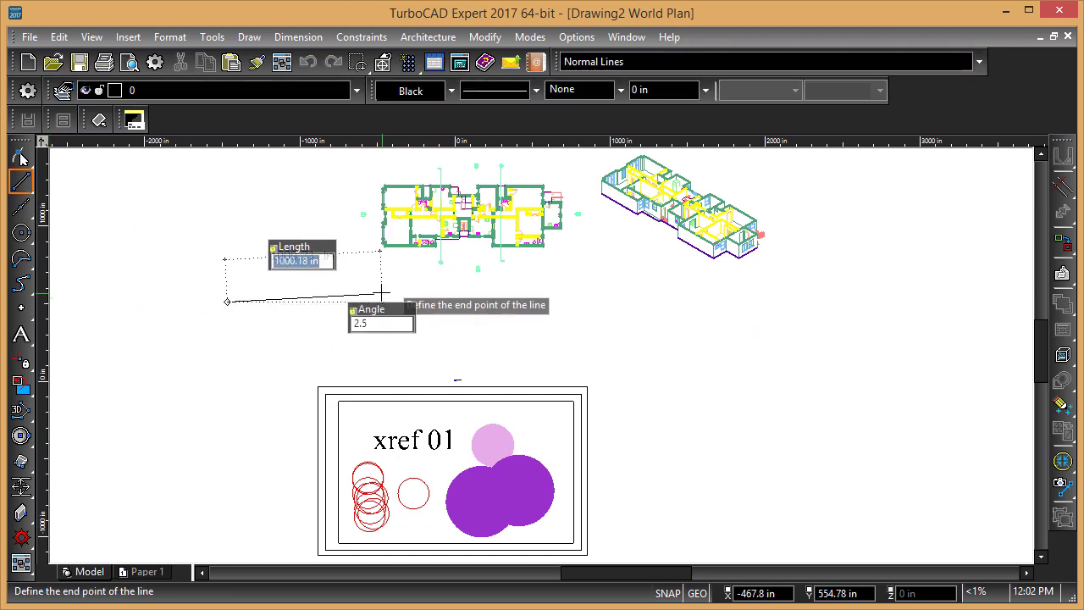
{"action": "left_click", "coordinate": [371, 291]}
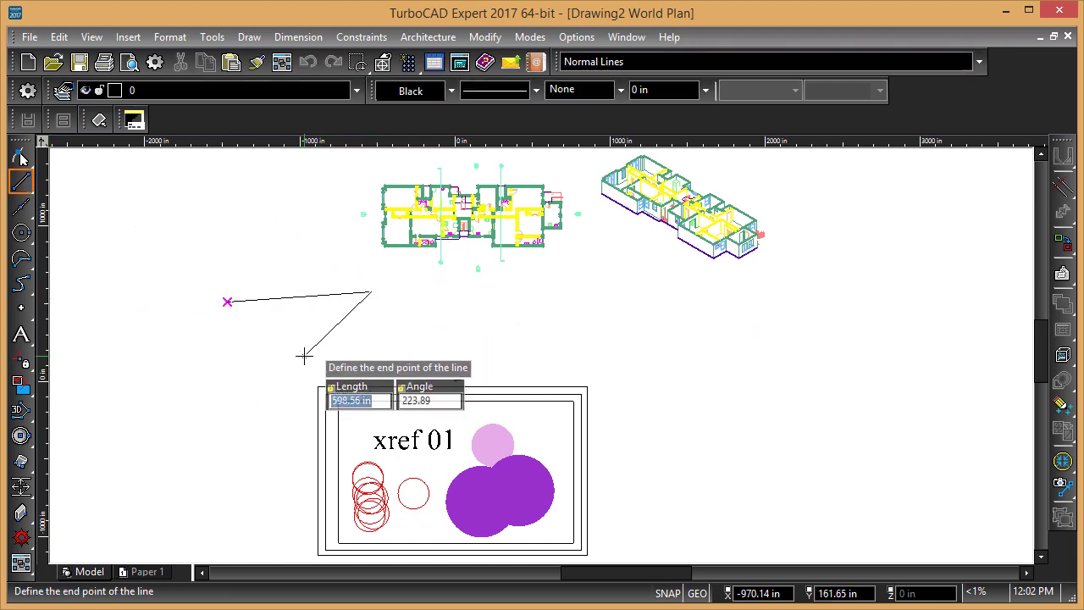
{"action": "left_click", "coordinate": [304, 356]}
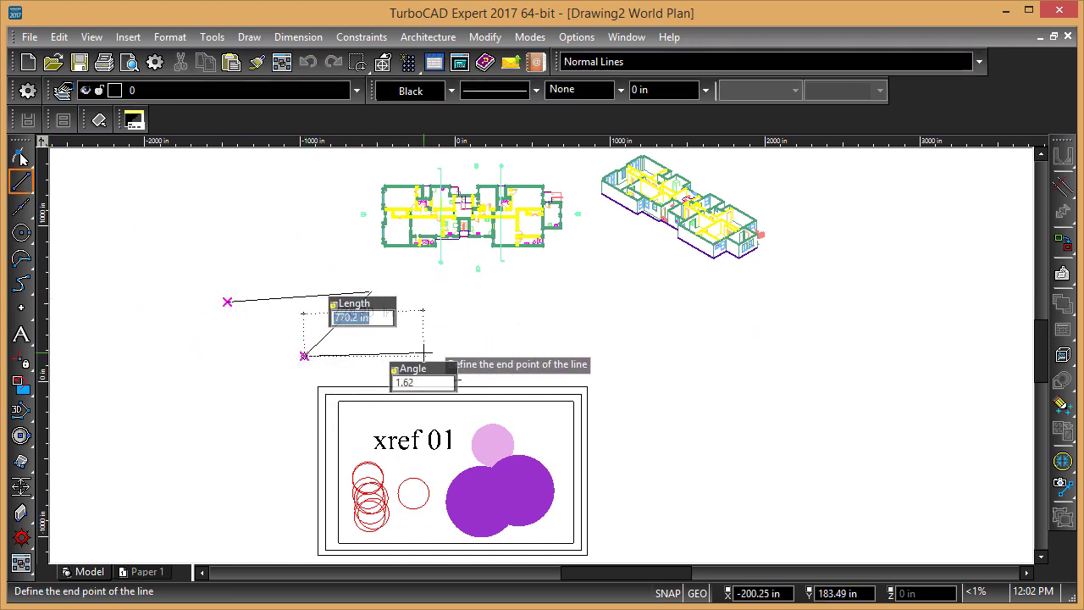
{"action": "left_click", "coordinate": [483, 336]}
{"action": "right_click", "coordinate": [520, 350]}
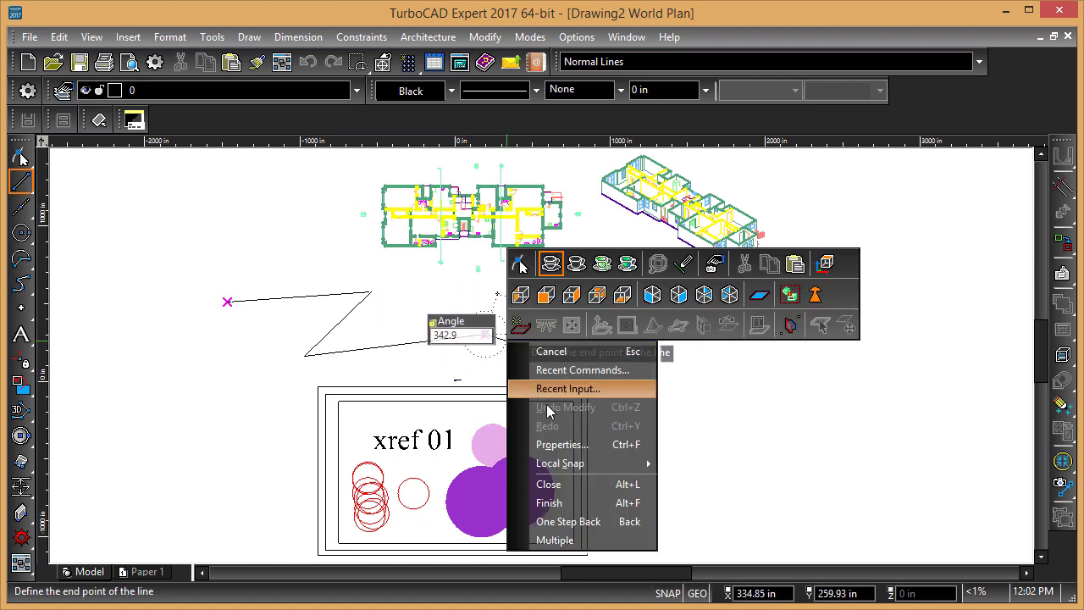
{"action": "left_click", "coordinate": [553, 486]}
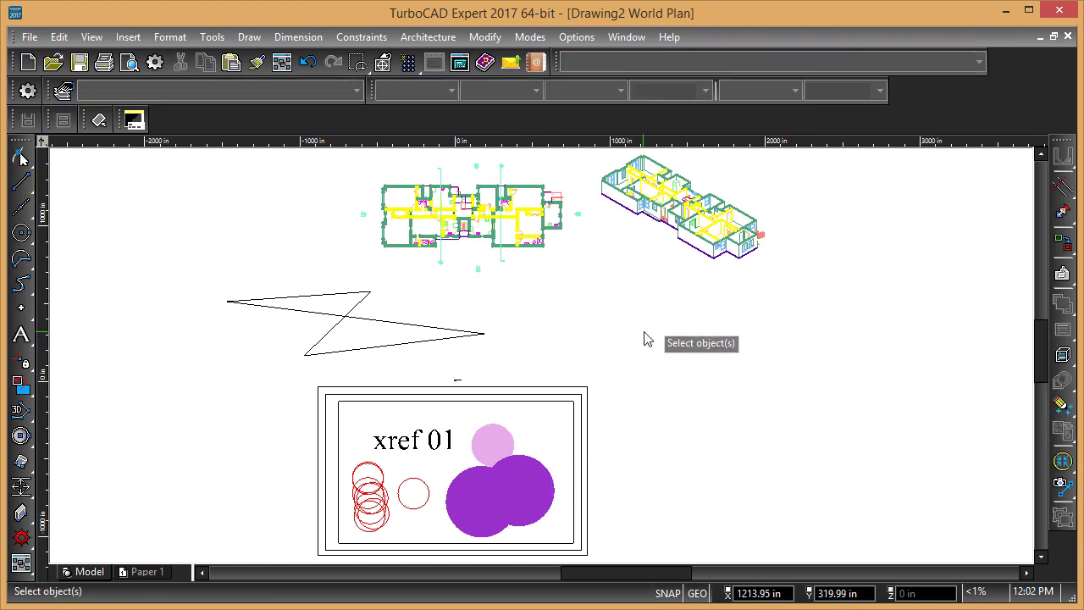
Step: Show the command line and line up the four small toolbars in a row at the end of the property bar
{"action": "left_click", "coordinate": [134, 121]}
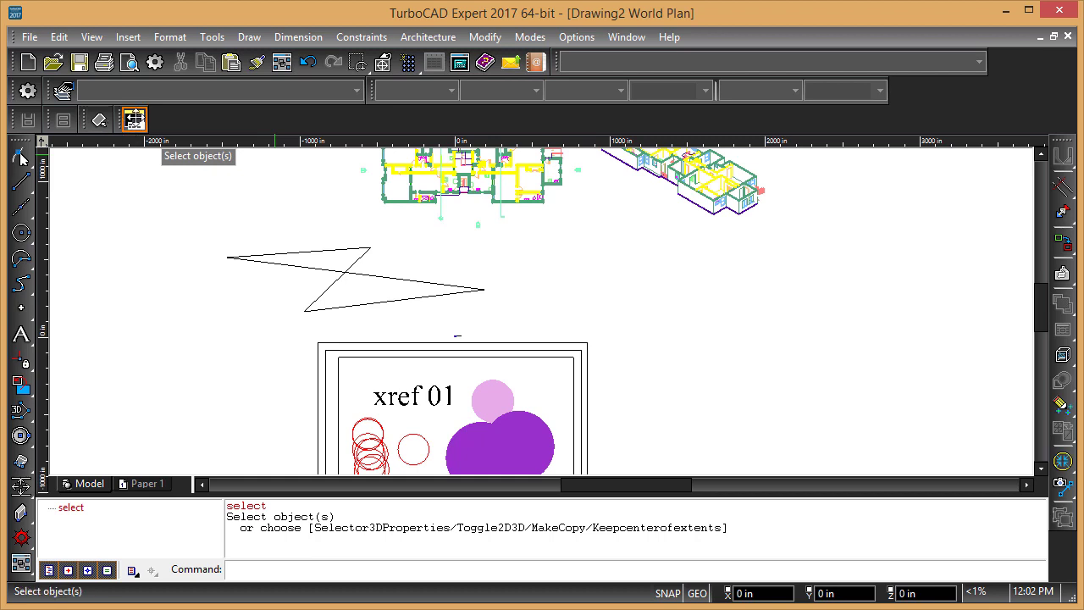
{"action": "mouse_move", "coordinate": [115, 119]}
{"action": "left_mouse_down"}
{"action": "mouse_move", "coordinate": [908, 104]}
{"action": "mouse_move", "coordinate": [886, 81]}
{"action": "left_mouse_up"}
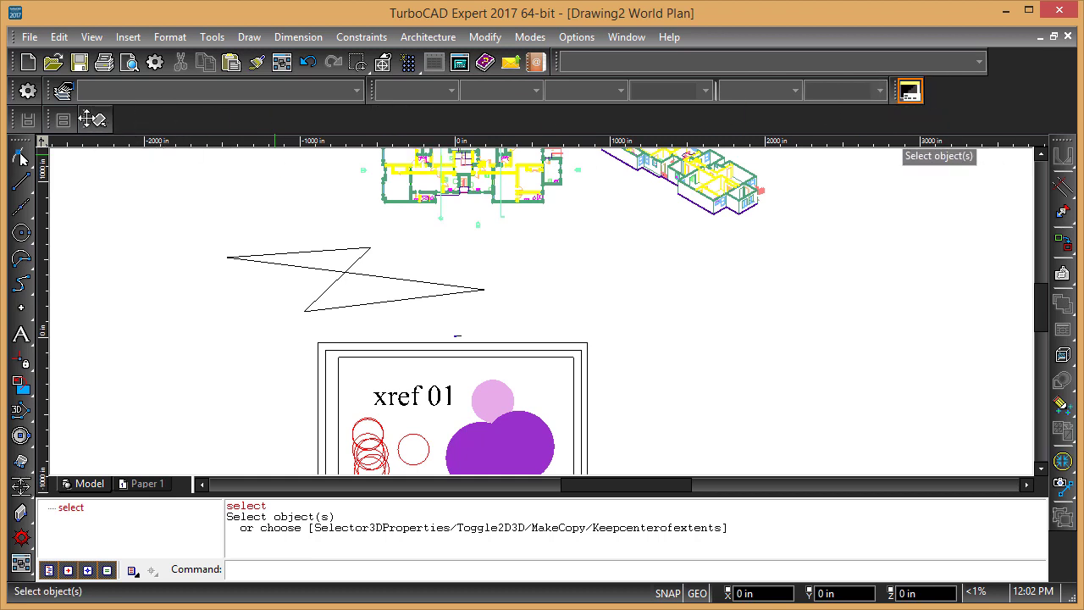
{"action": "mouse_move", "coordinate": [98, 121]}
{"action": "left_mouse_down"}
{"action": "mouse_move", "coordinate": [90, 118]}
{"action": "mouse_move", "coordinate": [356, 123]}
{"action": "mouse_move", "coordinate": [941, 90]}
{"action": "left_mouse_up"}
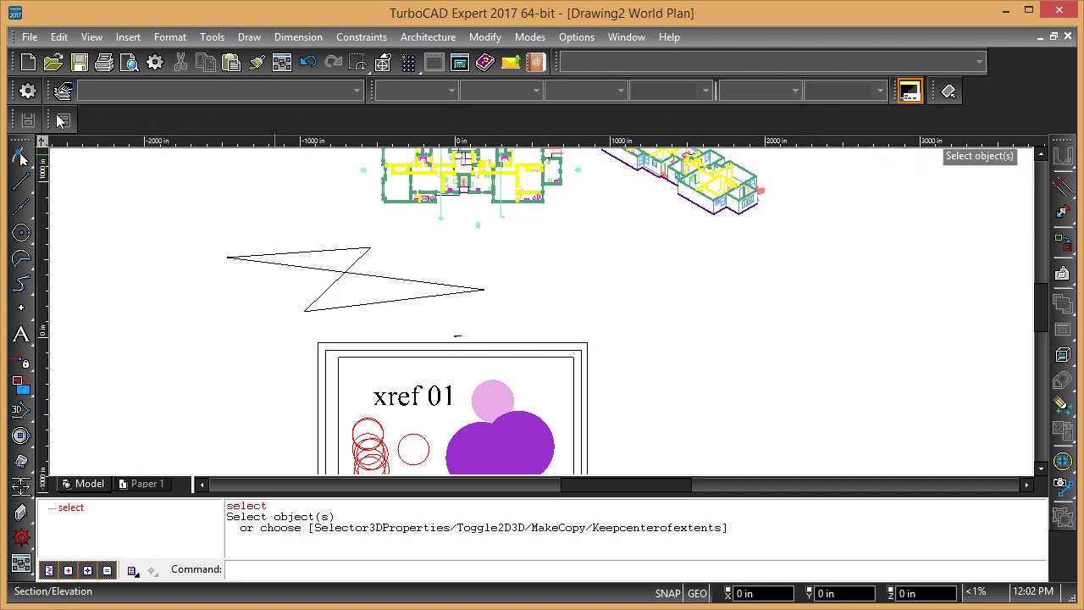
{"action": "left_click_drag", "start_coordinate": [49, 119], "coordinate": [983, 91]}
{"action": "left_click_drag", "start_coordinate": [15, 118], "coordinate": [1016, 90]}
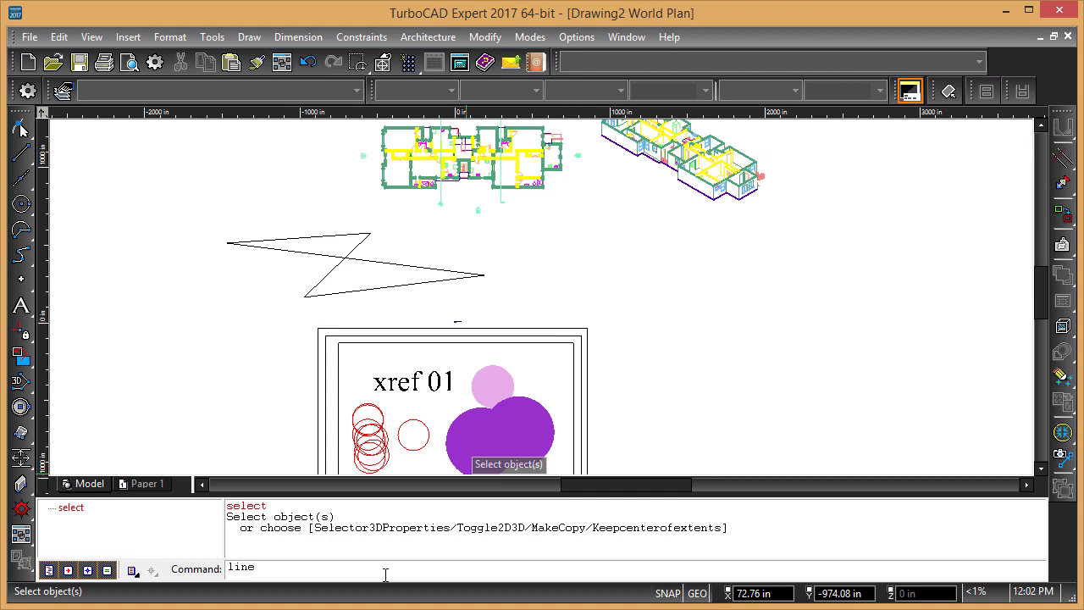
Step: Draw a three-segment line across the xref frame with the line command, through about (-1385, 173) and (2208, -488) to (2153, 375)
{"action": "key", "text": "Return"}
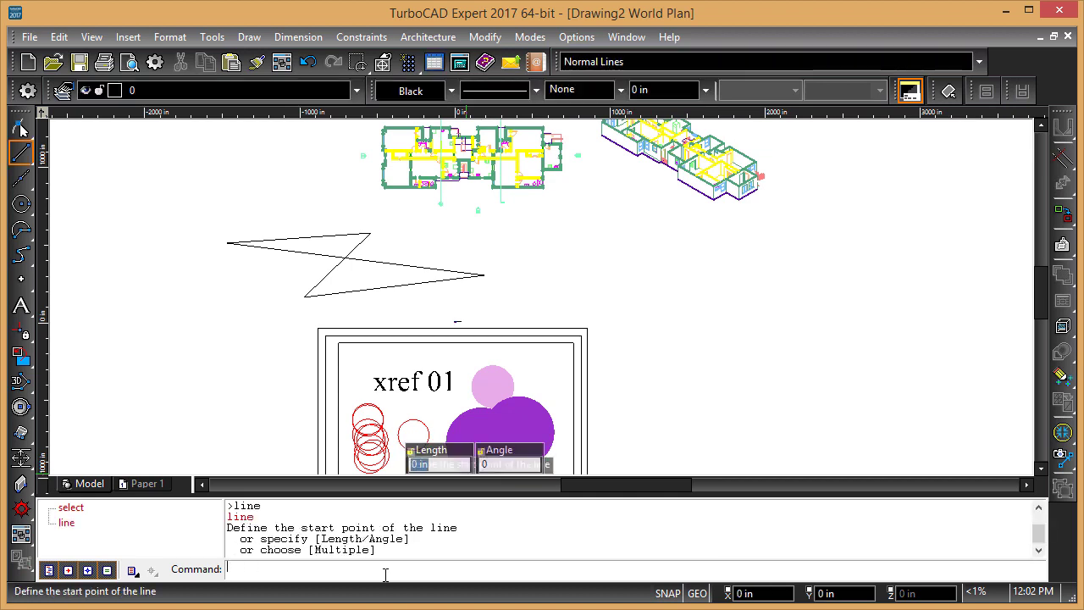
{"action": "left_click", "coordinate": [136, 384]}
{"action": "left_click", "coordinate": [240, 296]}
{"action": "left_click", "coordinate": [798, 396]}
{"action": "left_click", "coordinate": [789, 265]}
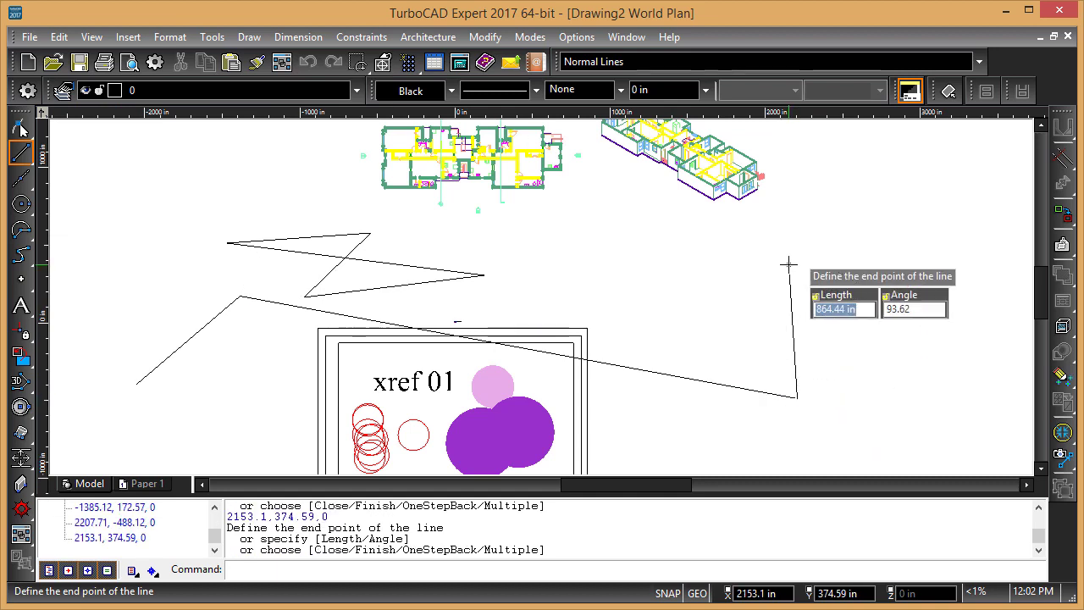
{"action": "key", "text": "Escape"}
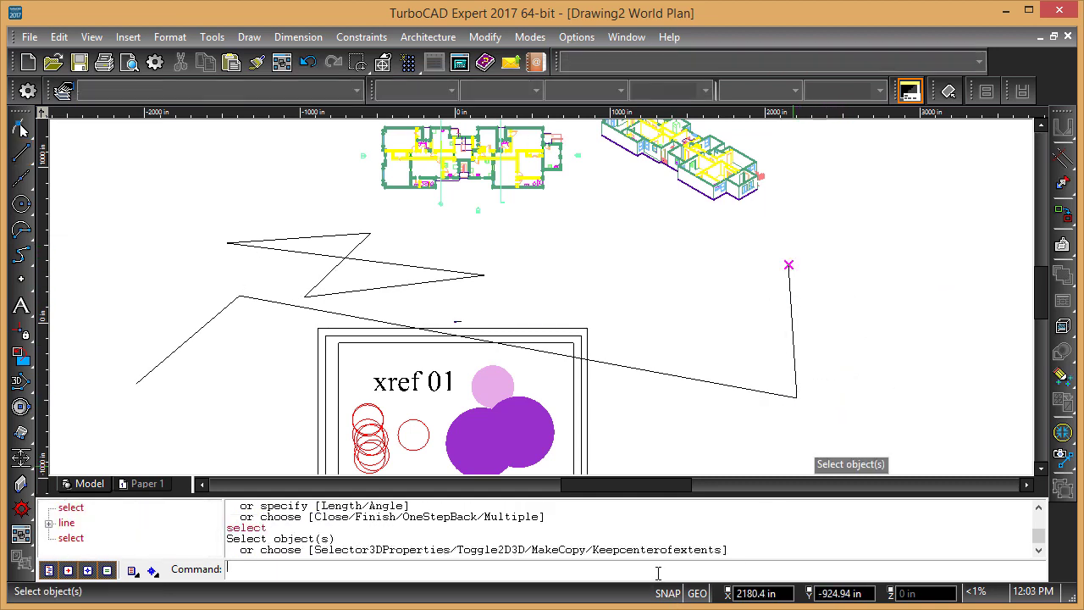
Step: Draw a two-segment polyline with the pline command from about (3289, 527) through (2781, -35) to (1219, 129)
{"action": "type", "text": "pline"}
{"action": "key", "text": "Return"}
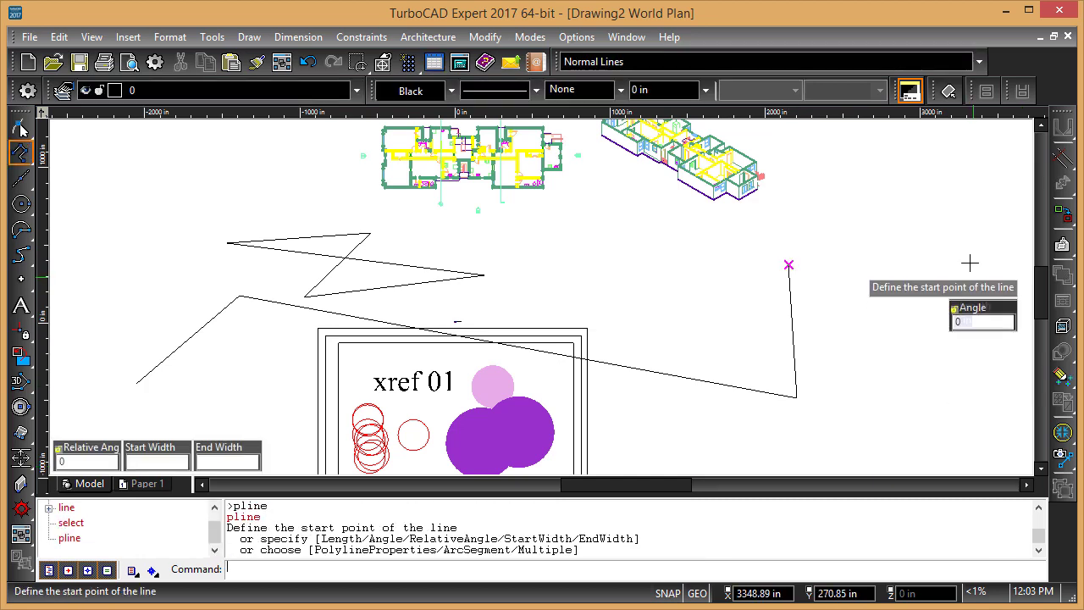
{"action": "left_click", "coordinate": [966, 240]}
{"action": "left_click", "coordinate": [885, 326]}
{"action": "left_click", "coordinate": [642, 302]}
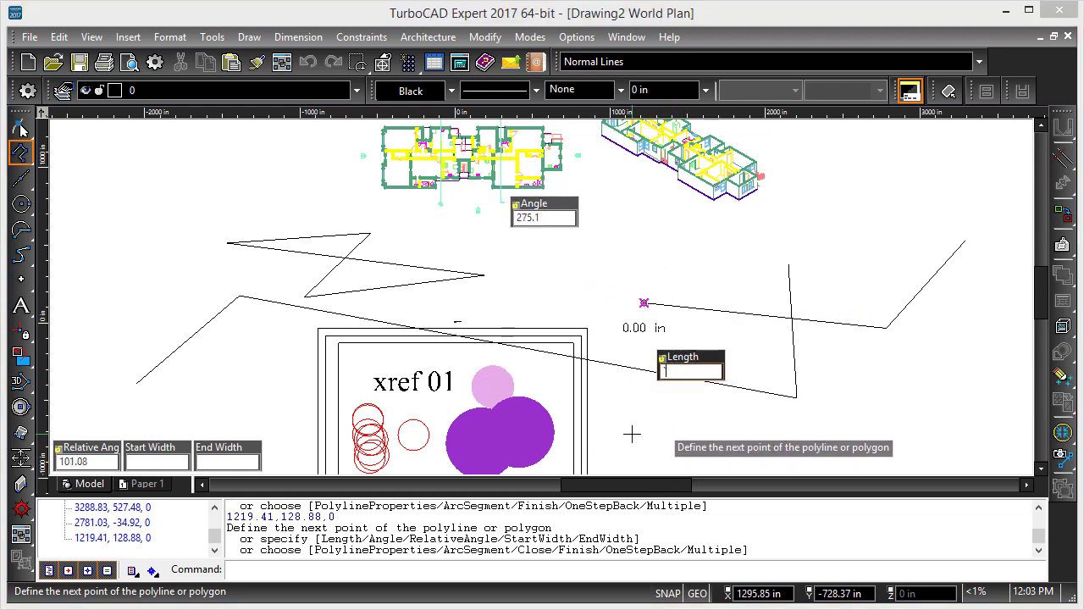
{"action": "key", "text": "Escape"}
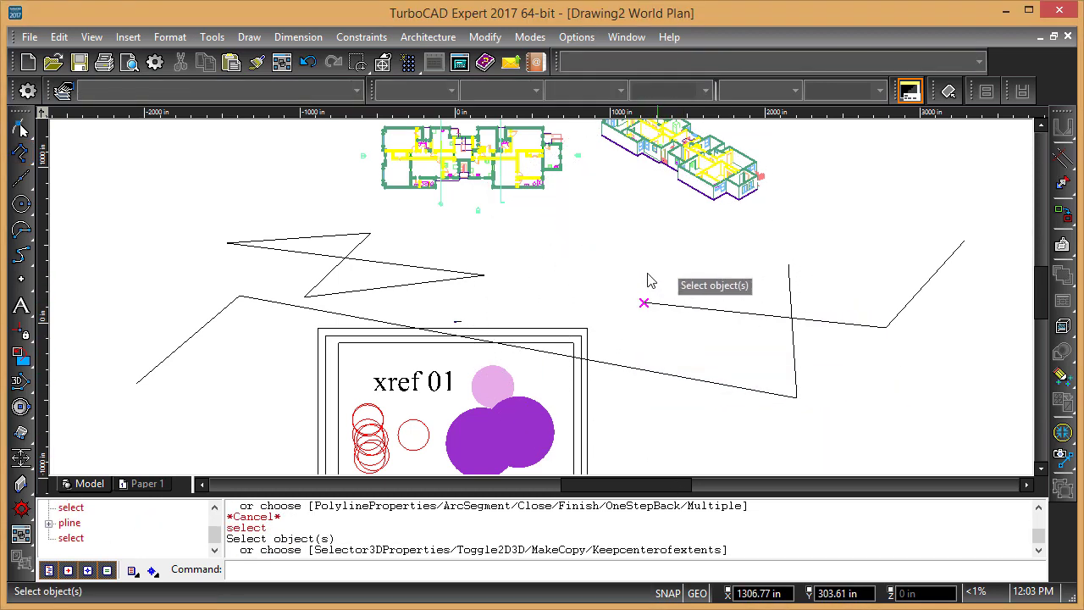
Step: Draw a circle with the 3p option of the circle command through about (-2057, -559), (-2384, -106) and (-1855, 342)
{"action": "type", "text": "circl"}
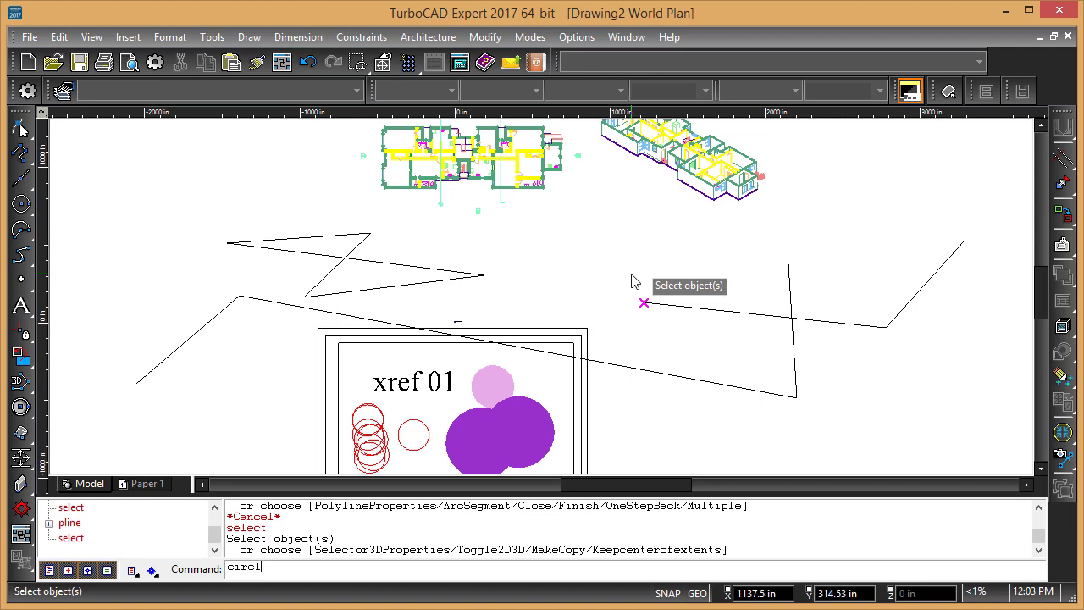
{"action": "type", "text": "e"}
{"action": "key", "text": "Return"}
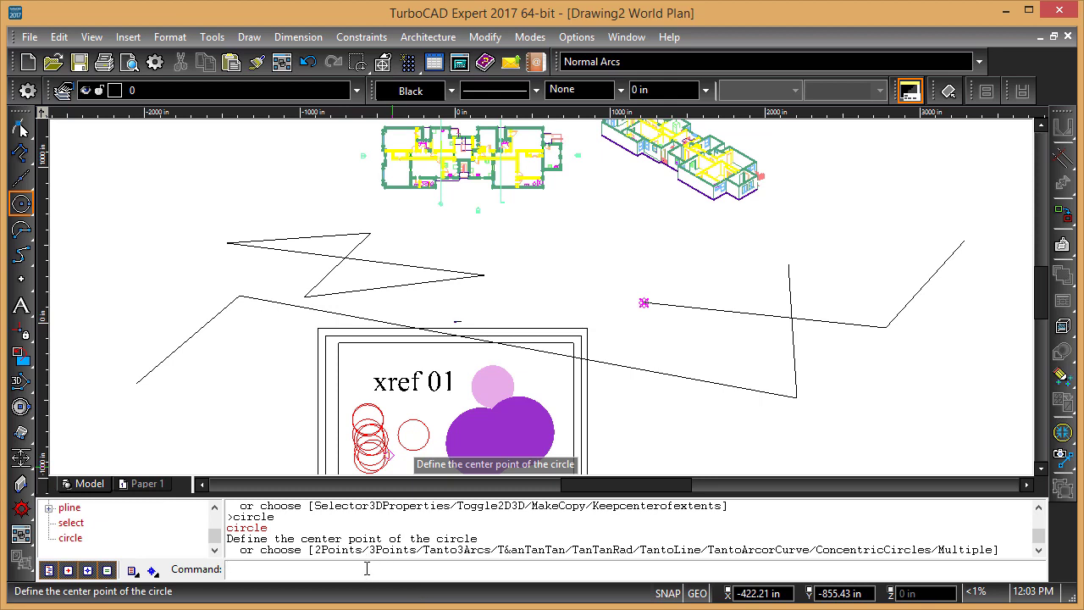
{"action": "key", "text": "Return"}
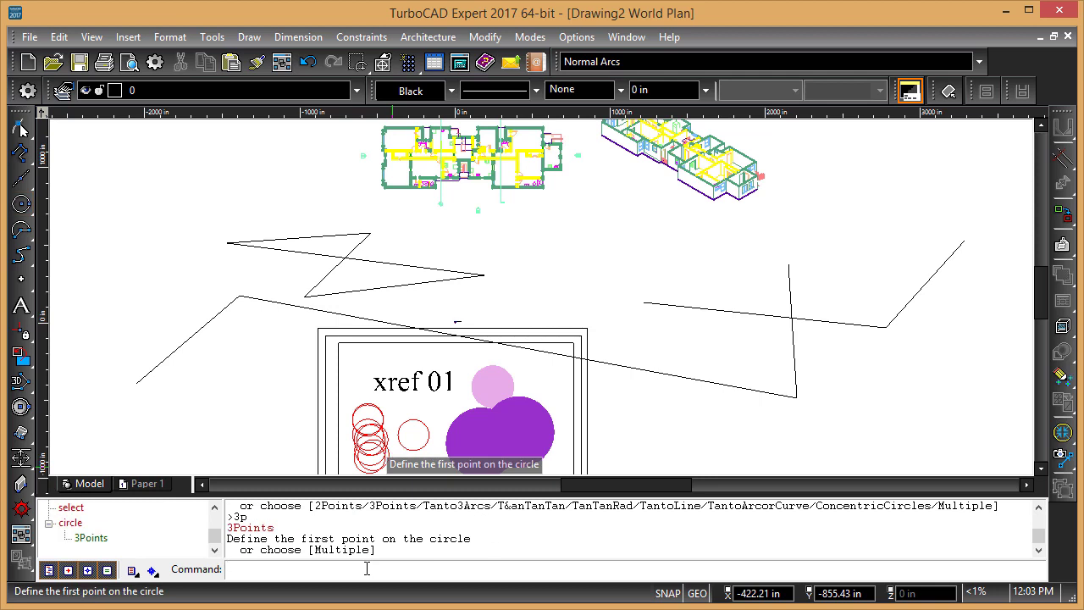
{"action": "left_click", "coordinate": [134, 408]}
{"action": "left_click", "coordinate": [83, 339]}
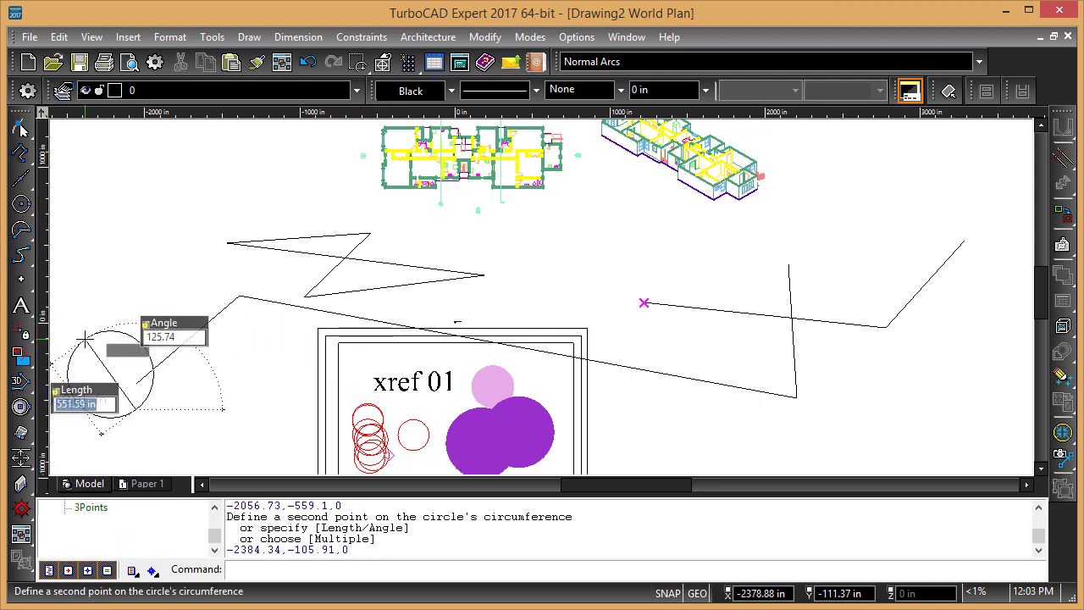
{"action": "left_click", "coordinate": [167, 269]}
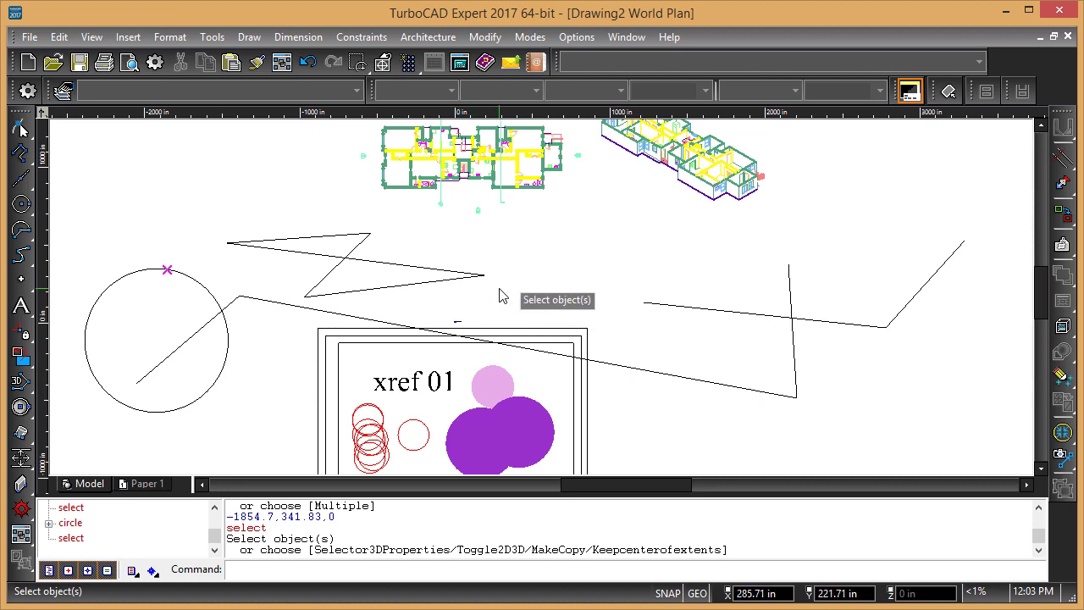
Step: Browse back and forth through the recently entered command inputs
{"action": "key", "text": "Up"}
{"action": "key", "text": "Up"}
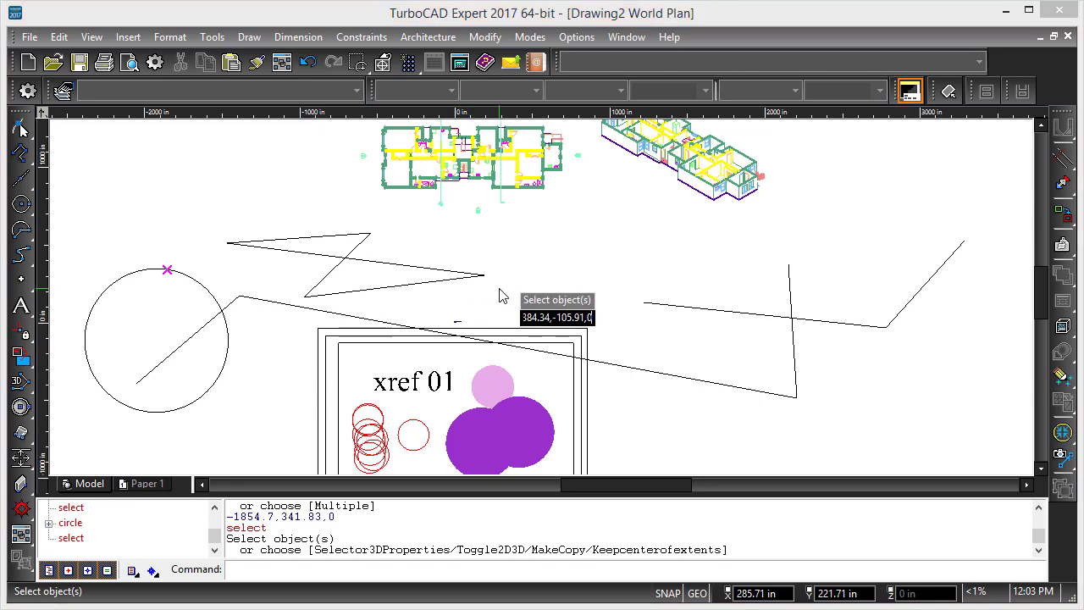
{"action": "key", "text": "Down"}
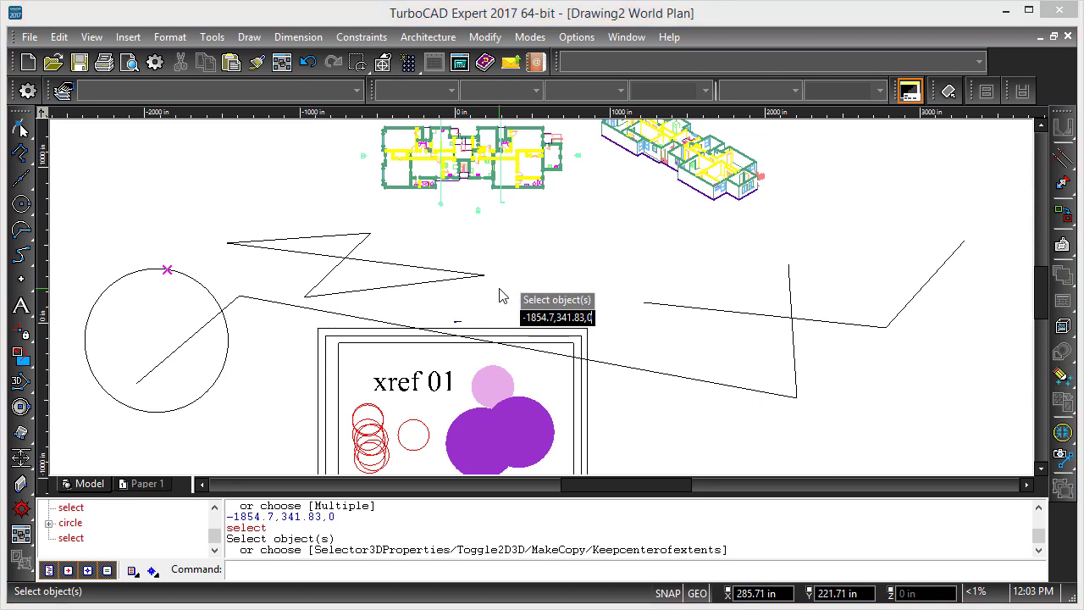
Step: Rerun the circle command from the command history and draw a 2p circle from about (-1664, 451) to (-1631, 926)
{"action": "left_click", "coordinate": [71, 524]}
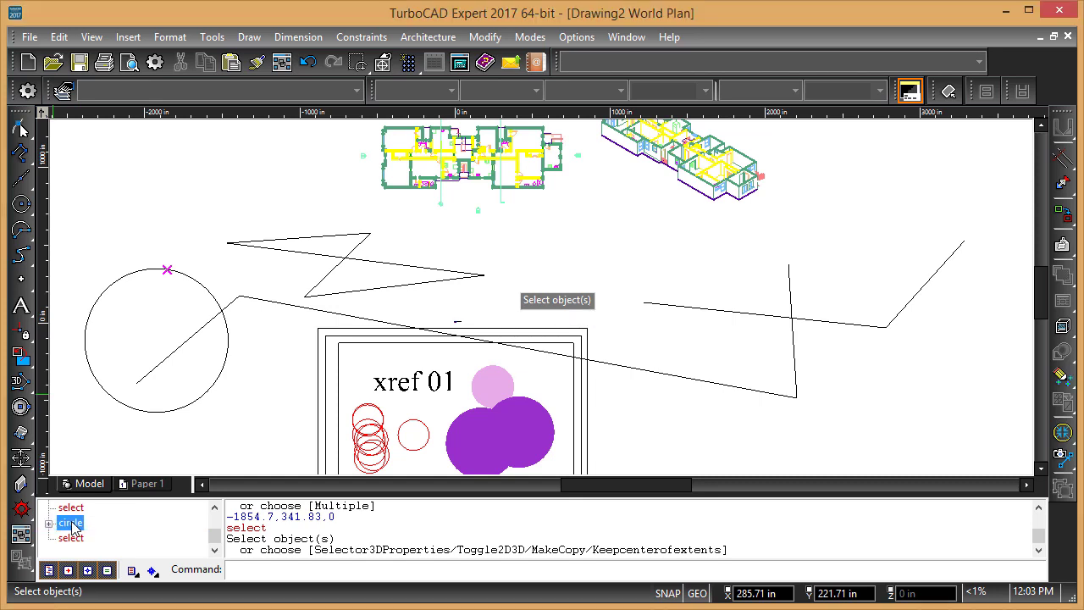
{"action": "double_click", "coordinate": [71, 524]}
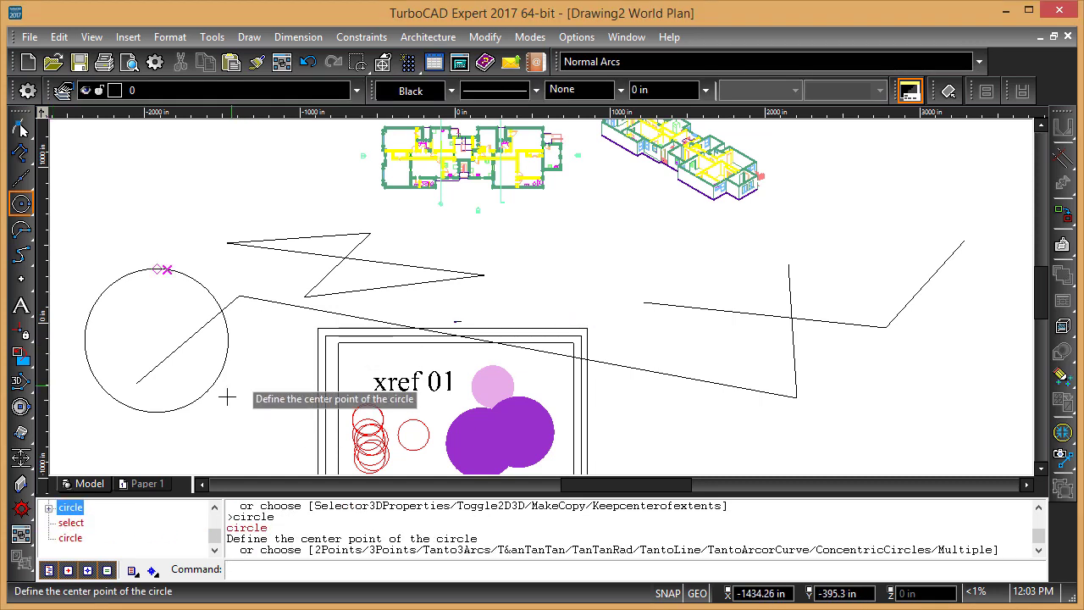
{"action": "type", "text": "2p"}
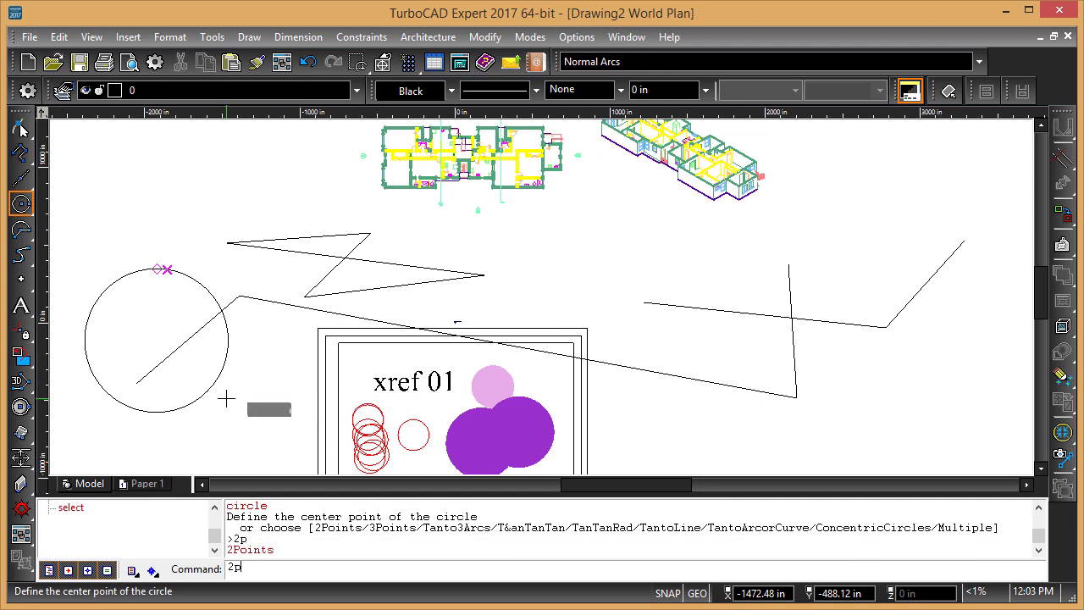
{"action": "key", "text": "Return"}
{"action": "left_click", "coordinate": [197, 252]}
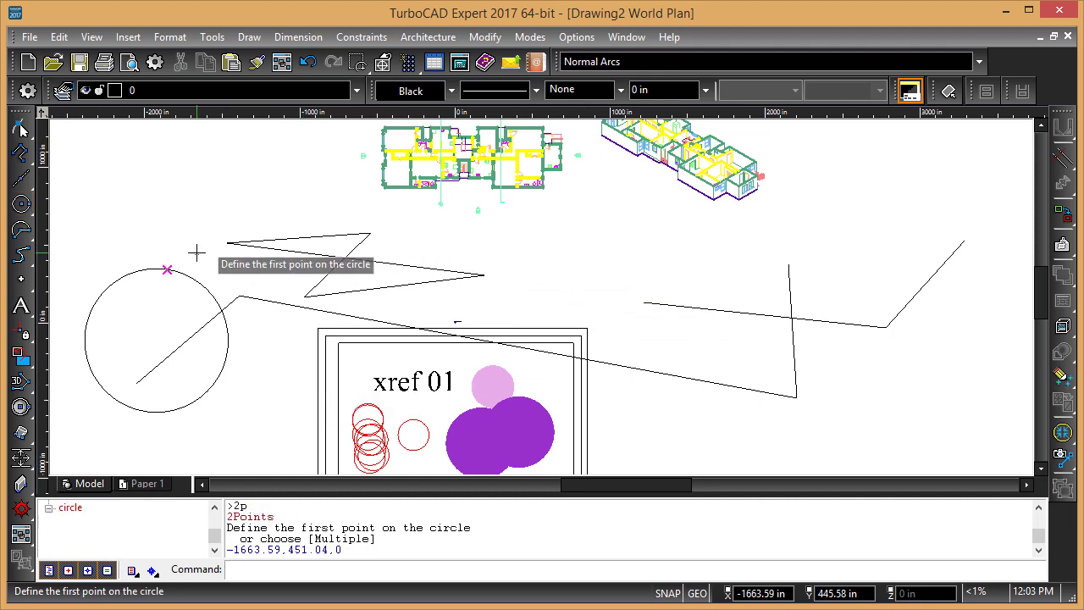
{"action": "left_click", "coordinate": [202, 178]}
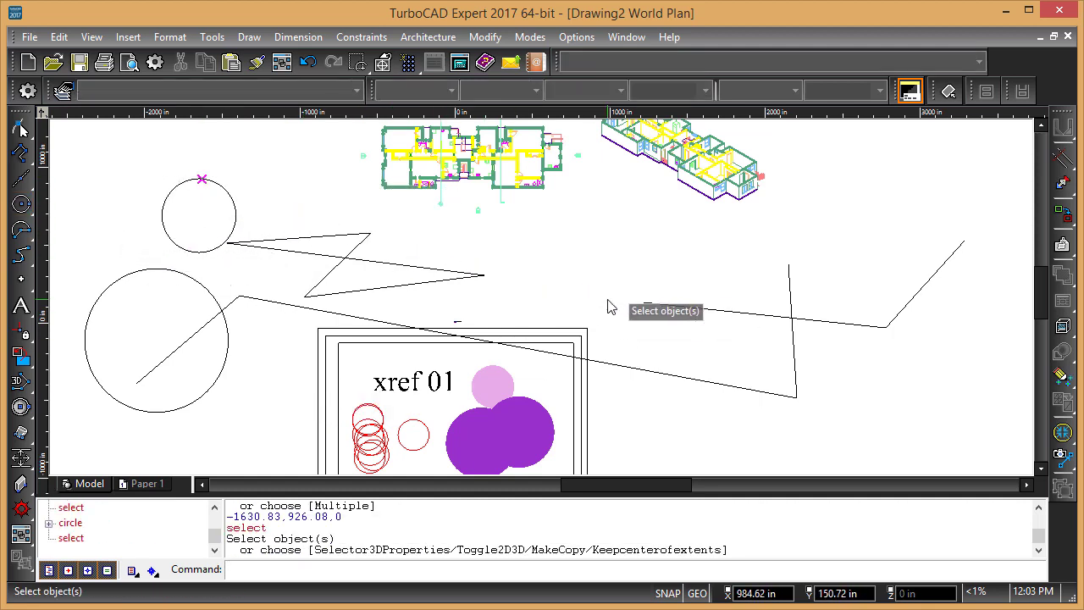
Step: Review the default workspace style choices in the customization options, keep LTE workspace and close the dialog
{"action": "left_click", "coordinate": [28, 92]}
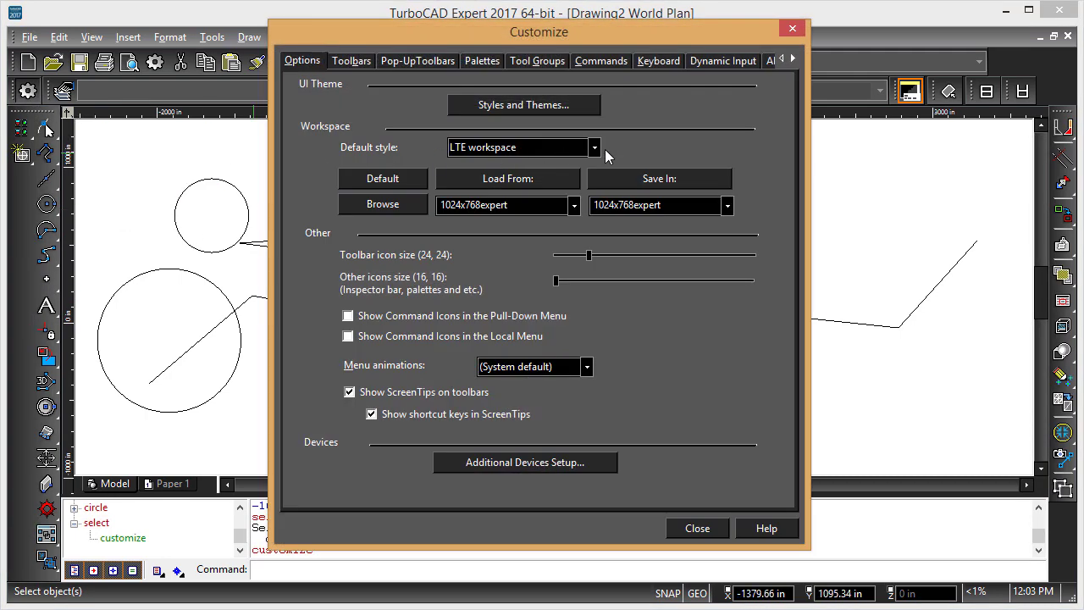
{"action": "left_click", "coordinate": [593, 149]}
{"action": "left_click", "coordinate": [593, 179]}
{"action": "left_click", "coordinate": [671, 526]}
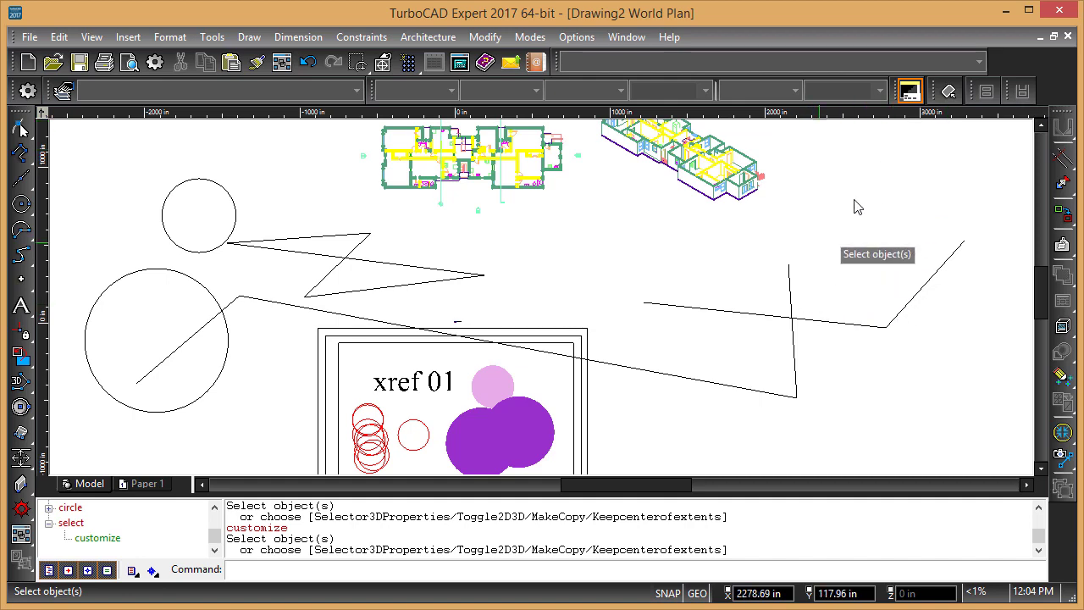
Step: Review the toolbar, general and Dynamic Input customization settings, including command prompting near the cursor, and close the dialog
{"action": "left_click", "coordinate": [1022, 86]}
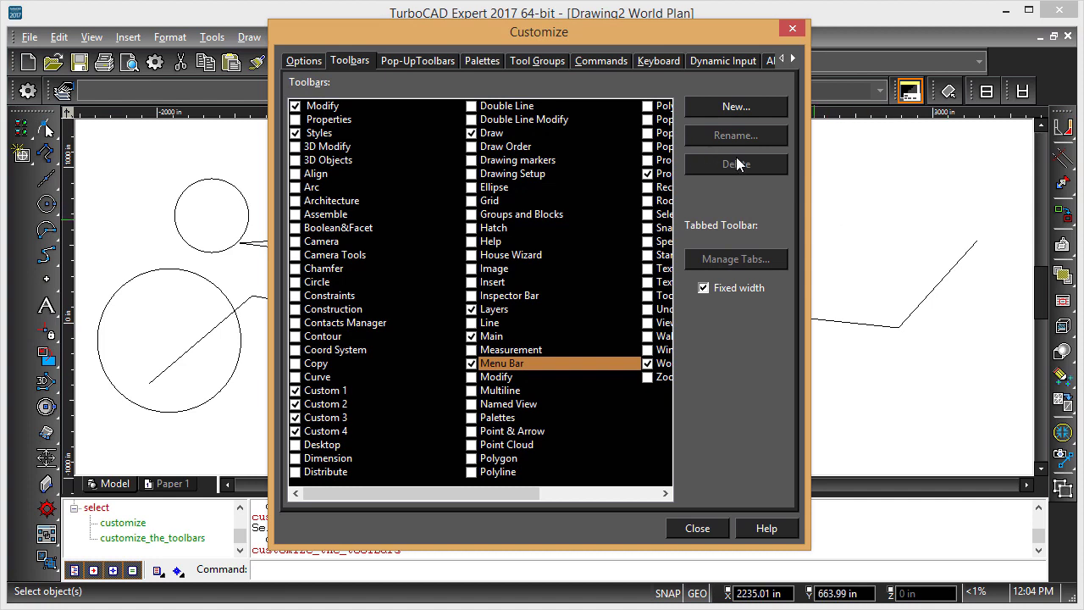
{"action": "left_click", "coordinate": [315, 64]}
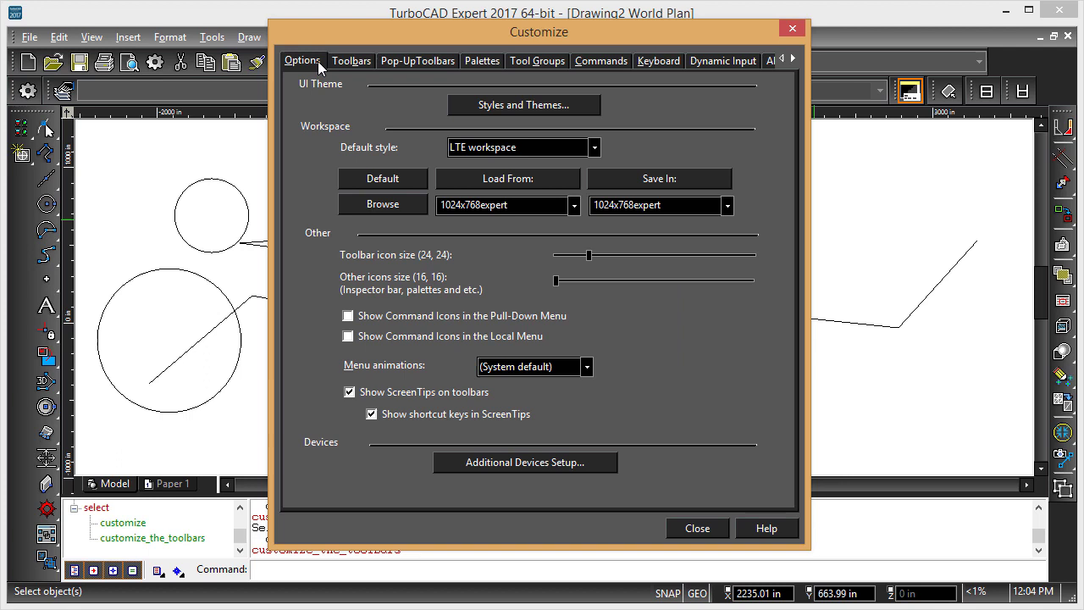
{"action": "left_click", "coordinate": [721, 63]}
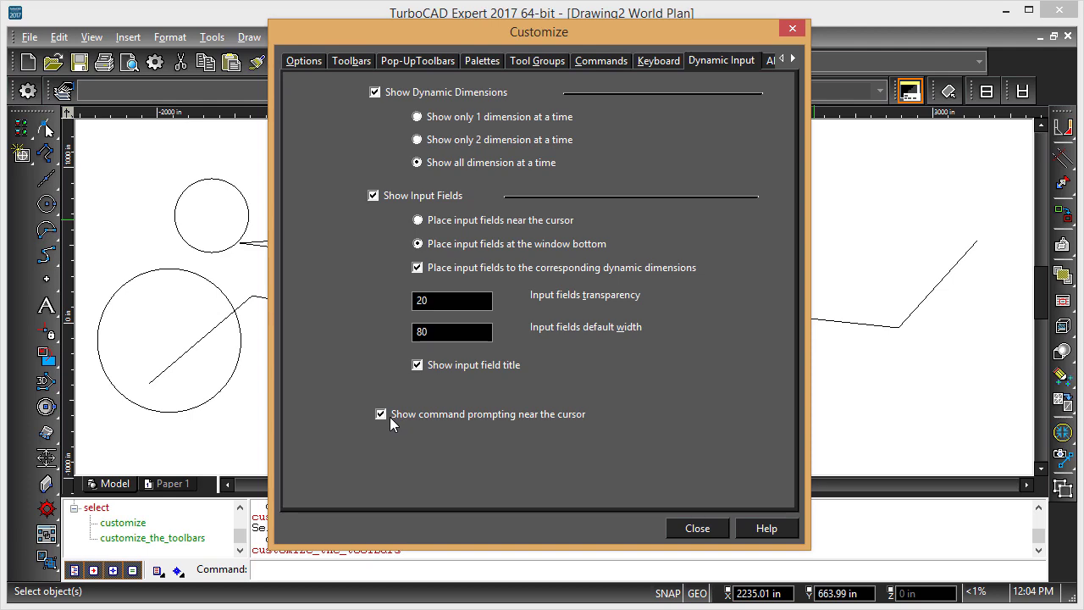
{"action": "left_click", "coordinate": [691, 526]}
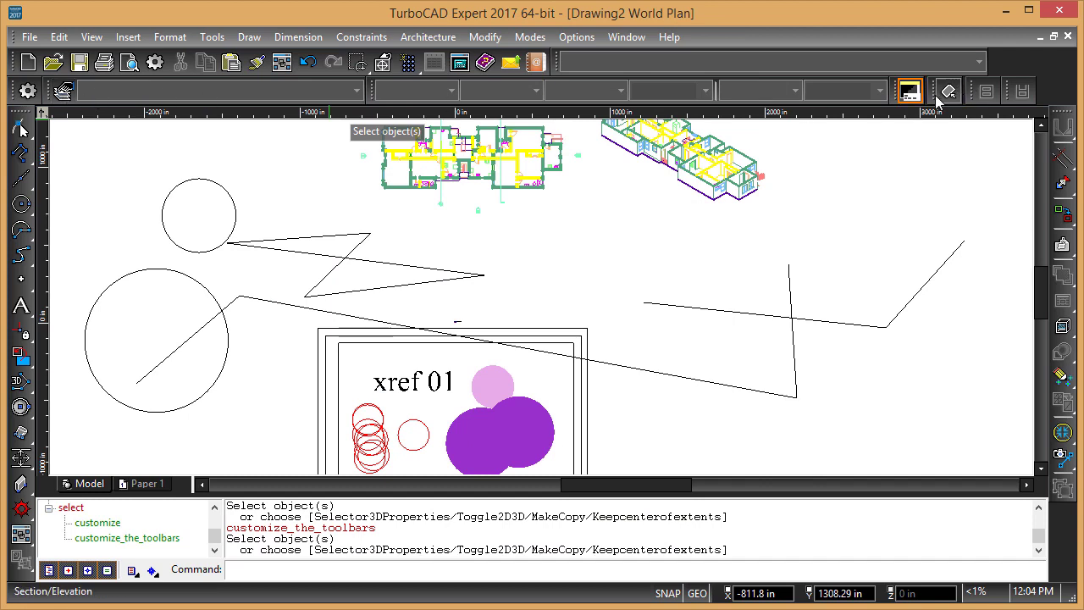
Step: Float the command line's toggle toolbar and dock it back in its row, and switch the command line off and on again
{"action": "left_click_drag", "start_coordinate": [912, 96], "coordinate": [806, 215]}
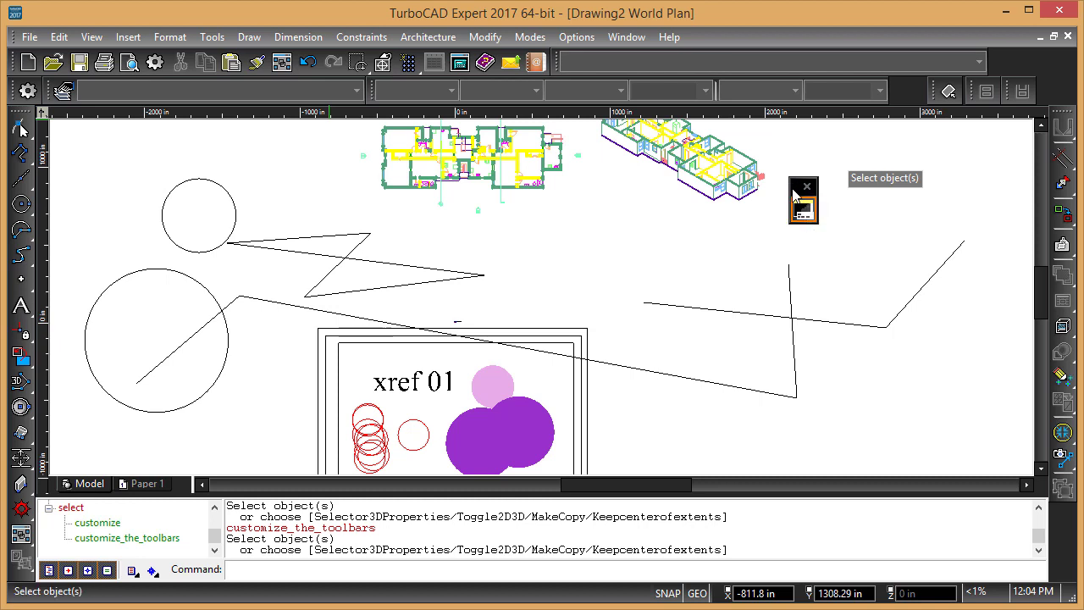
{"action": "left_click_drag", "start_coordinate": [800, 185], "coordinate": [900, 93]}
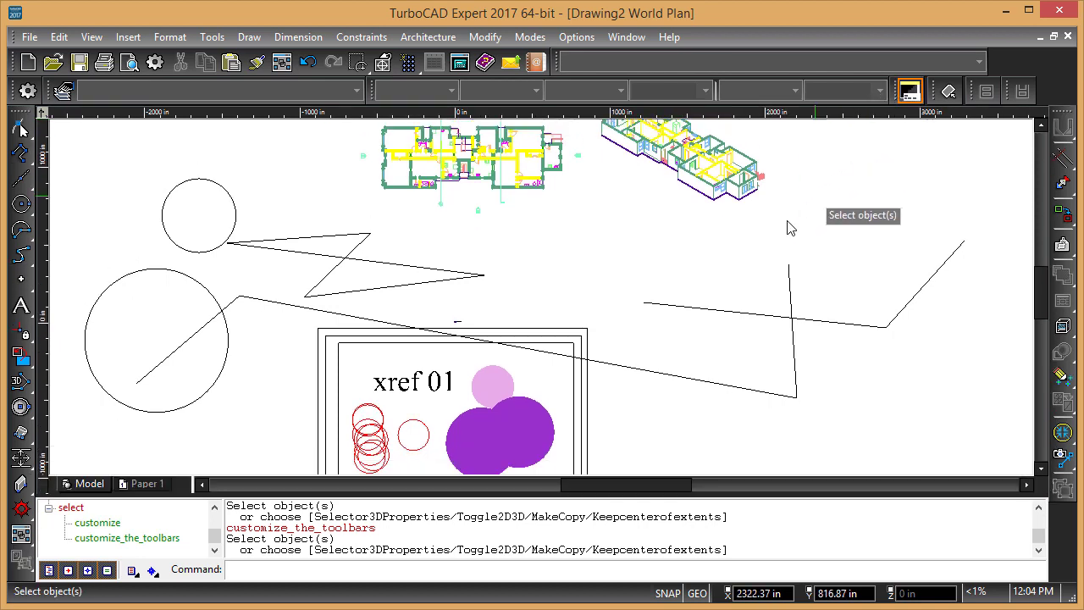
{"action": "left_click", "coordinate": [910, 92]}
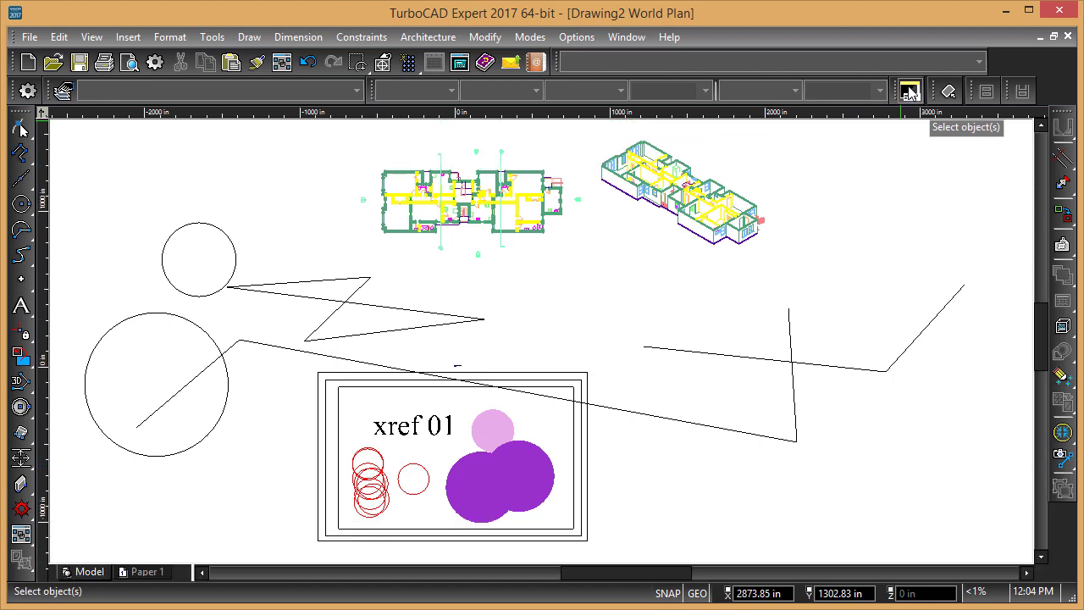
{"action": "left_click", "coordinate": [909, 92]}
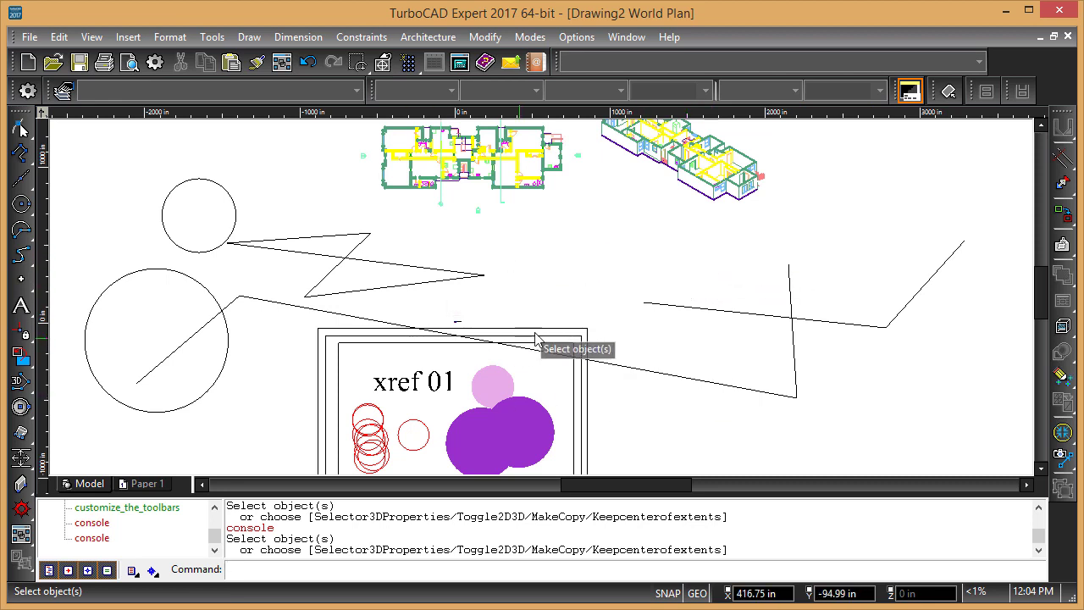
Step: Select the larger circle for editing and clear the selection
{"action": "scroll", "coordinate": [529, 316], "scroll_direction": "down", "scroll_amount": 1}
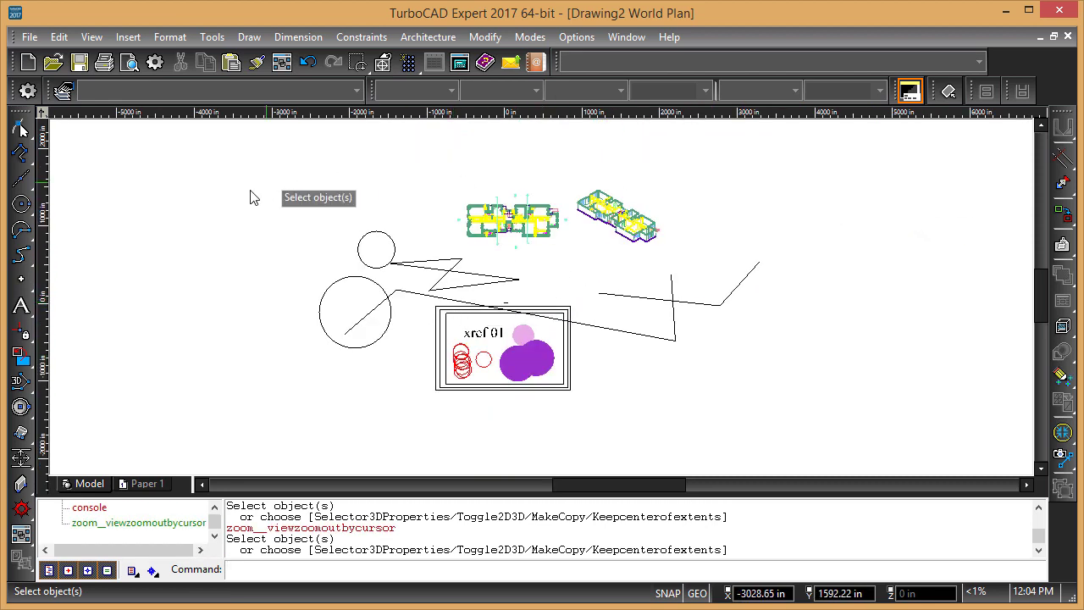
{"action": "mouse_move", "coordinate": [25, 137]}
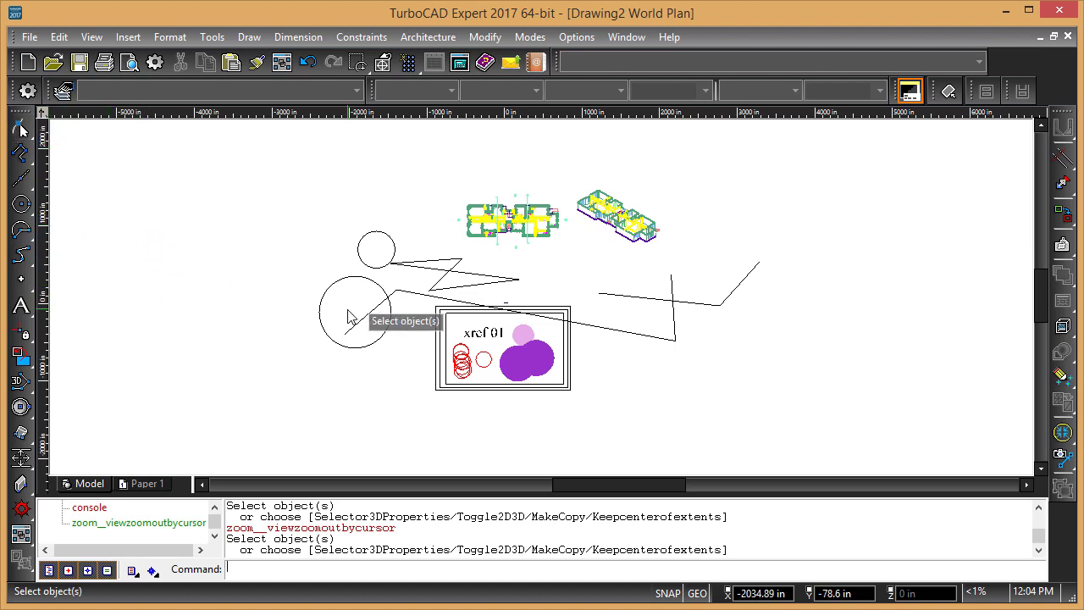
{"action": "left_click", "coordinate": [339, 283]}
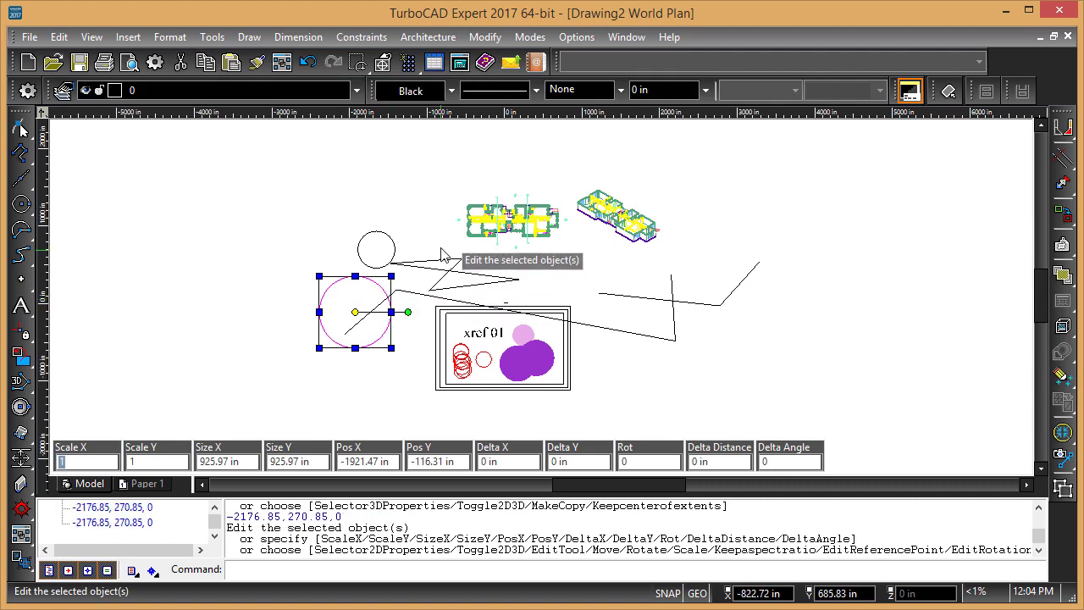
{"action": "left_click_drag", "start_coordinate": [440, 250], "coordinate": [342, 312]}
{"action": "left_click", "coordinate": [807, 307]}
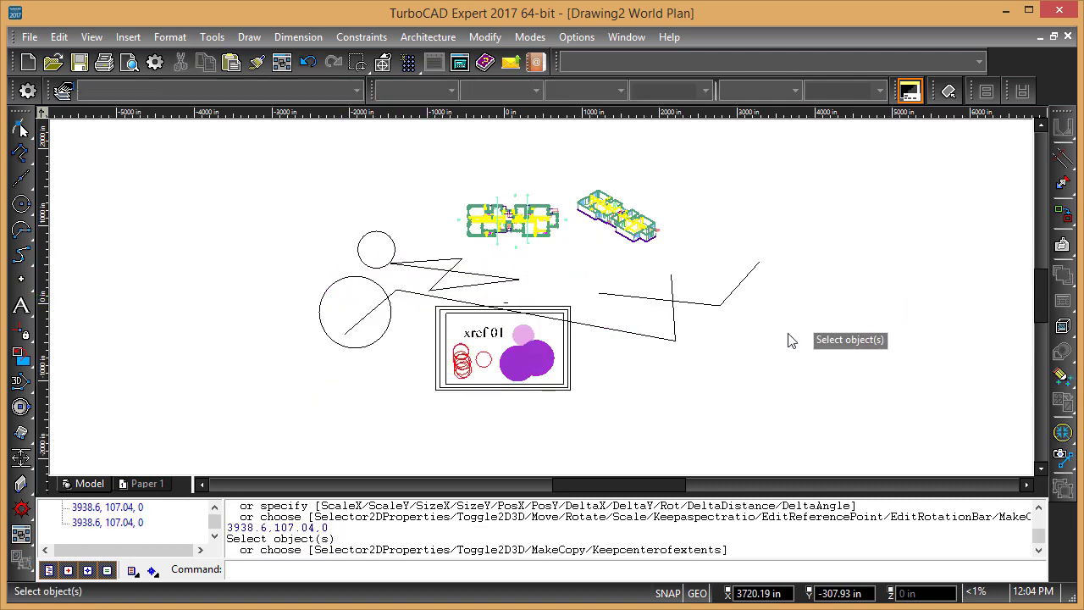
Step: Select all objects in the drawing with a selection window and move them by a Delta X of 10'
{"action": "mouse_move", "coordinate": [788, 339]}
{"action": "left_mouse_down"}
{"action": "mouse_move", "coordinate": [500, 308]}
{"action": "mouse_move", "coordinate": [318, 188]}
{"action": "left_mouse_up"}
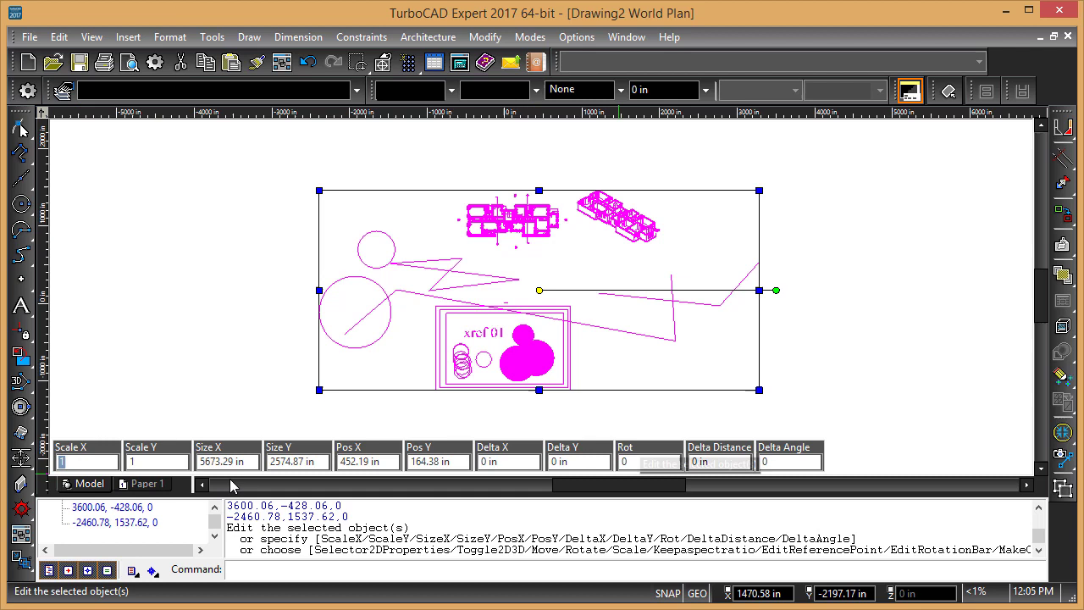
{"action": "key", "text": "Tab"}
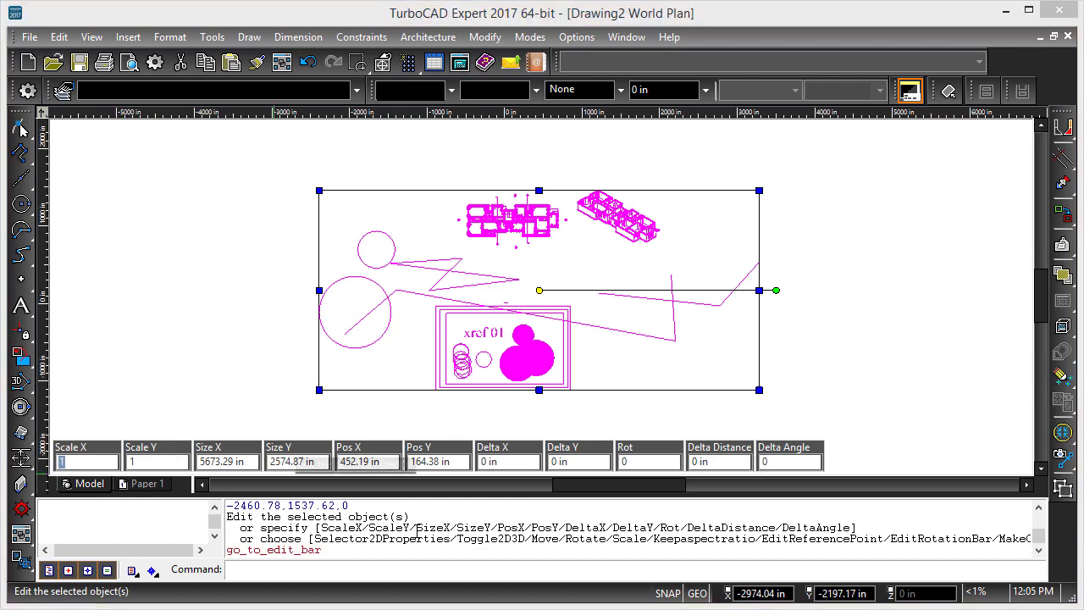
{"action": "key", "text": "Tab"}
{"action": "key", "text": "Tab"}
{"action": "key", "text": "Tab"}
{"action": "key", "text": "Tab"}
{"action": "key", "text": "Tab"}
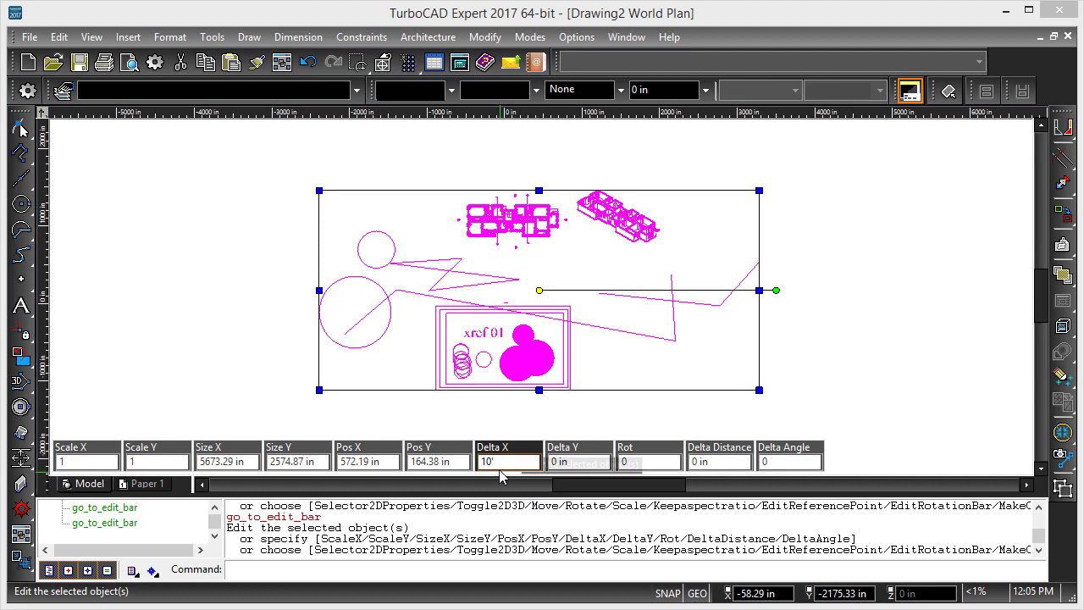
{"action": "key", "text": "Return"}
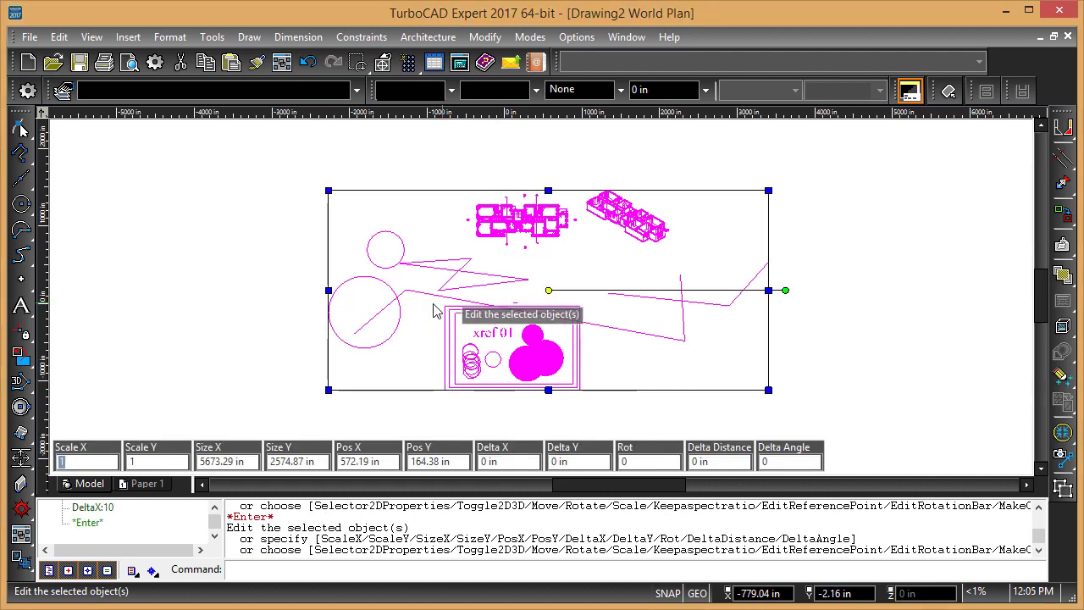